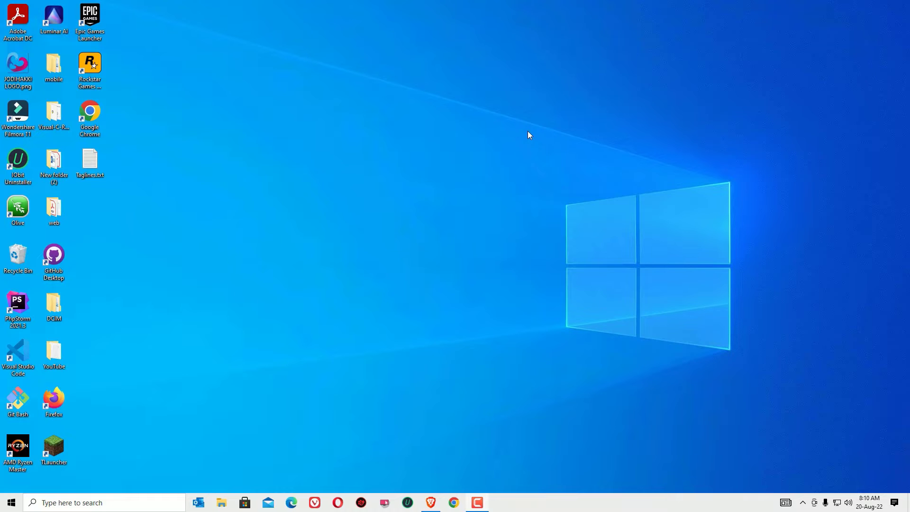
- Launch Windows Camera, confirm error 0xA00F4244 (no cameras attached), close it, and reopen search
click(56, 505)
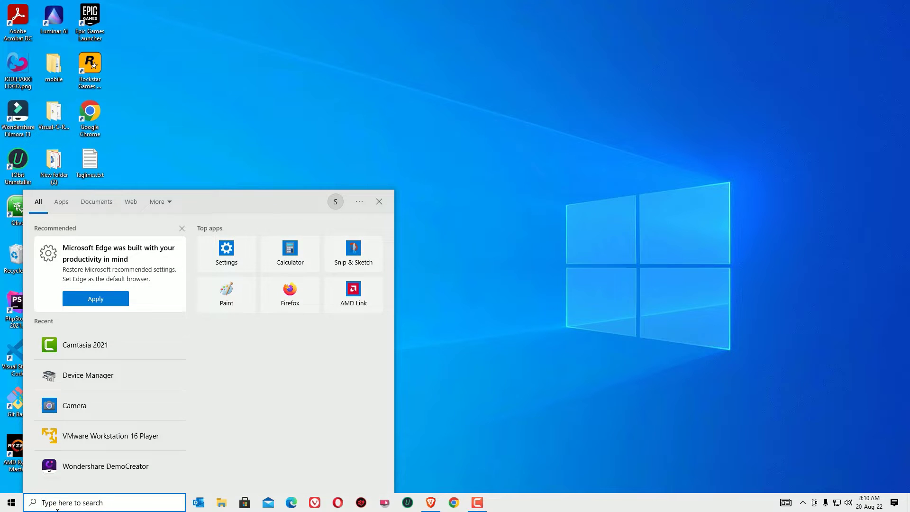
text(came)
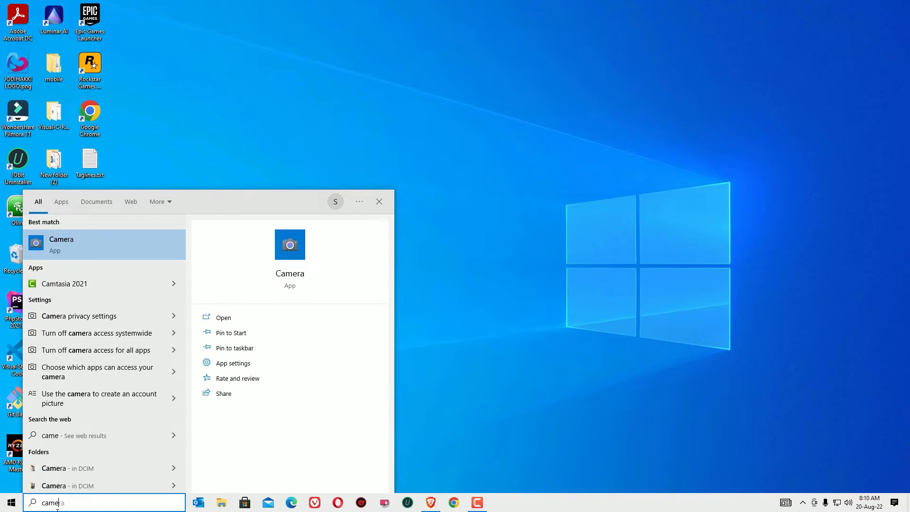
key(Return)
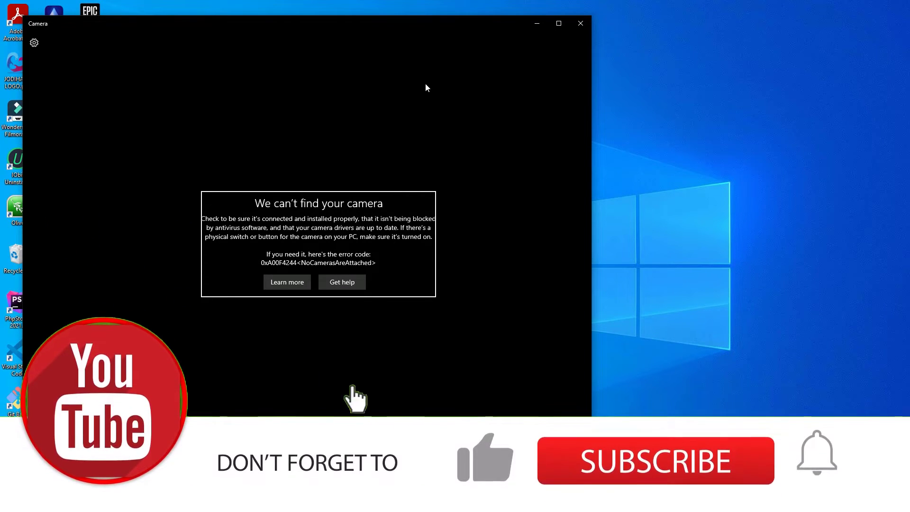
click(580, 23)
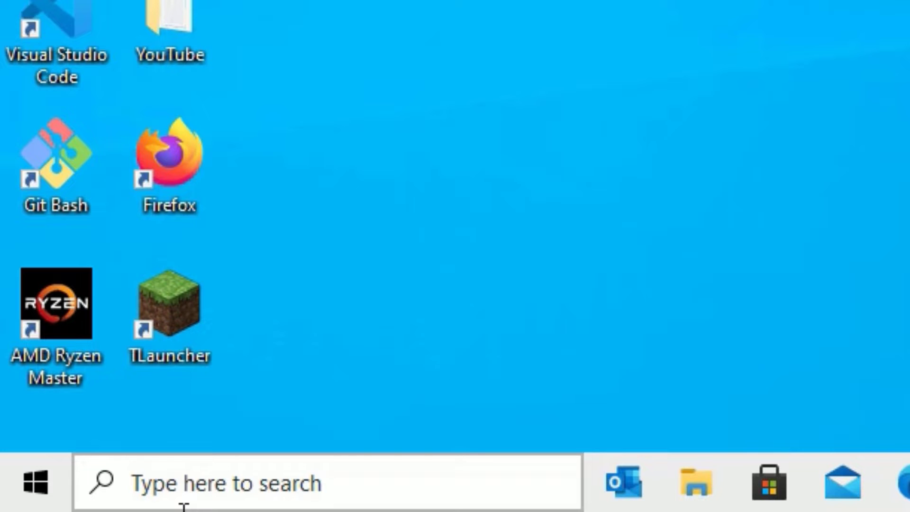
click(200, 505)
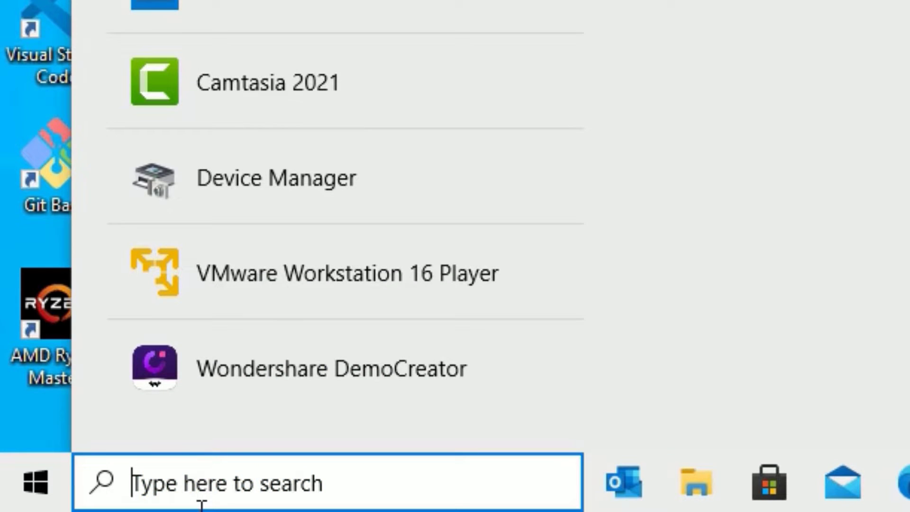
- Under Privacy > Camera, switch camera access for this device off and on, then close Settings
text(privacy)
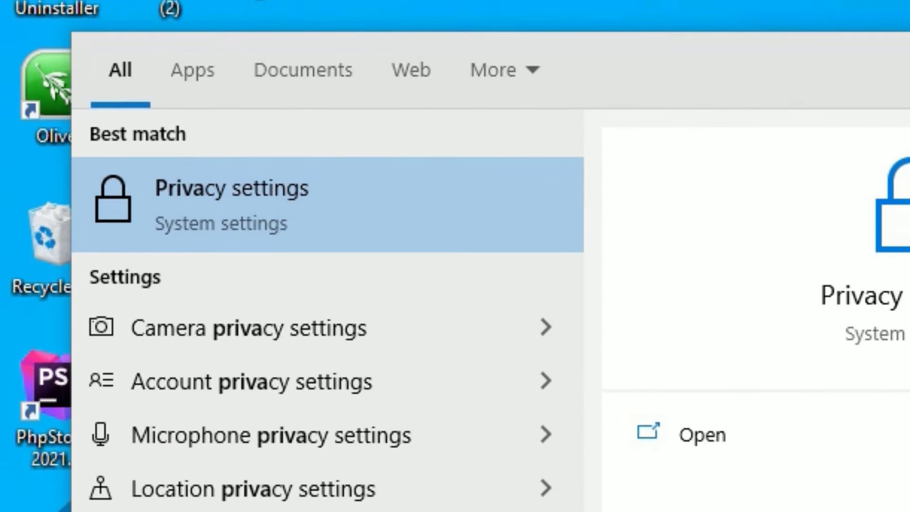
key(Return)
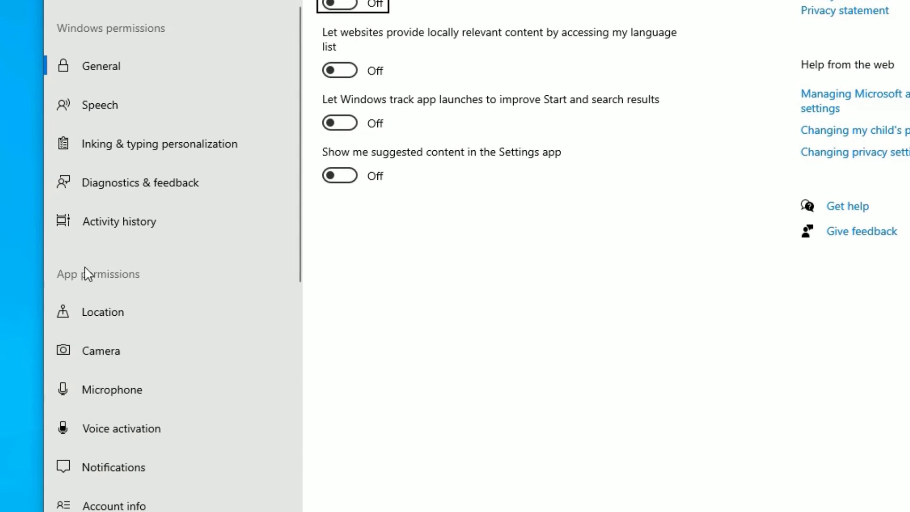
click(103, 350)
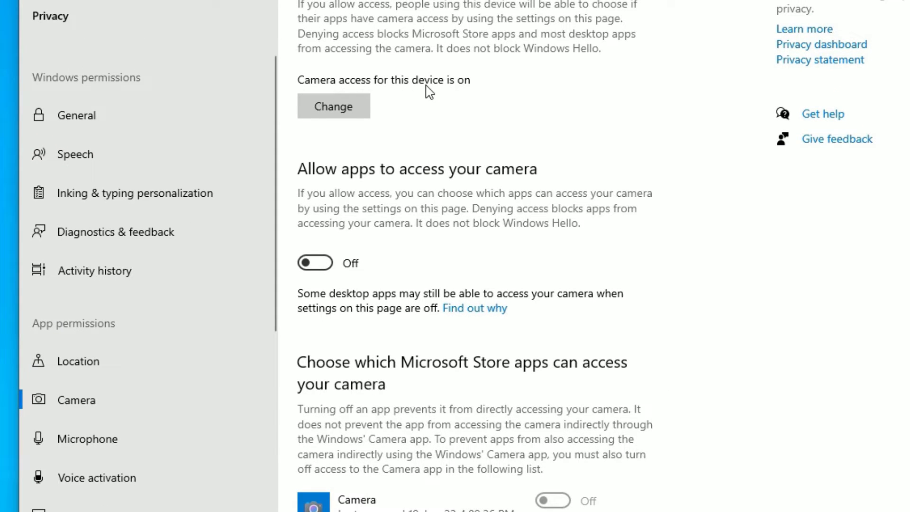
click(334, 102)
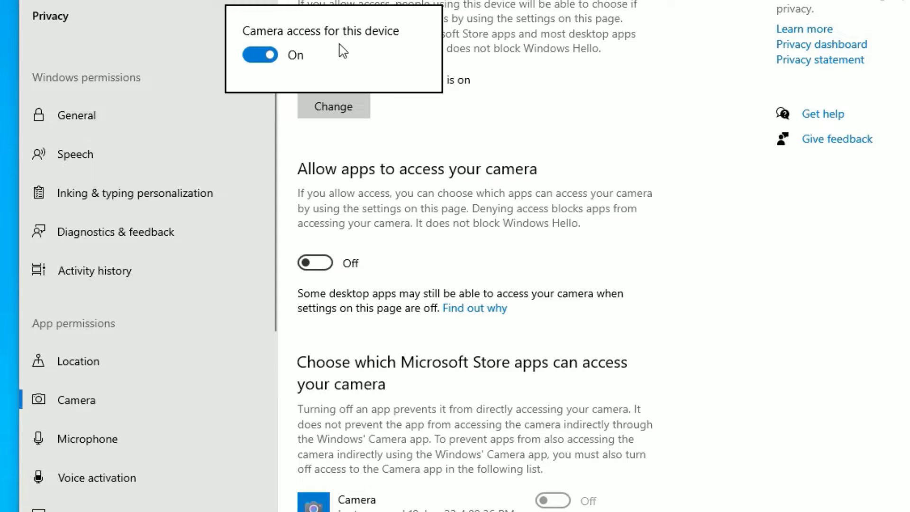
click(266, 60)
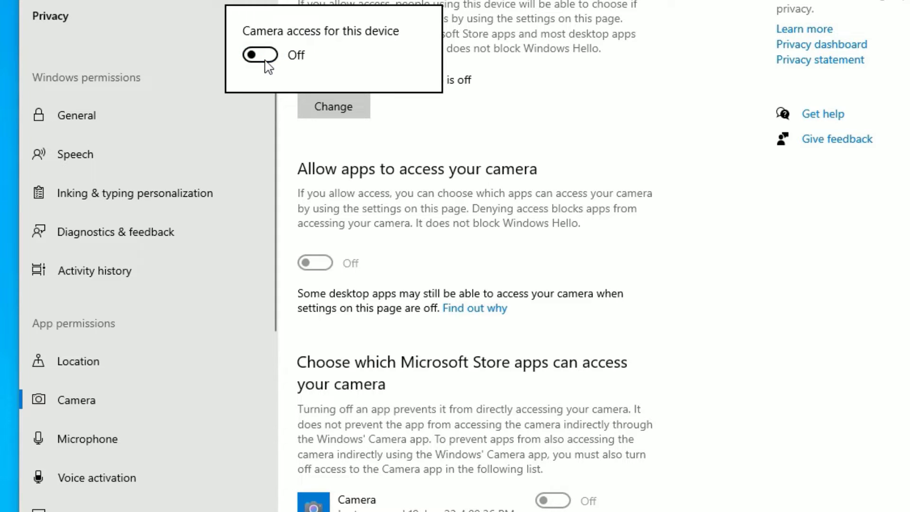
click(262, 59)
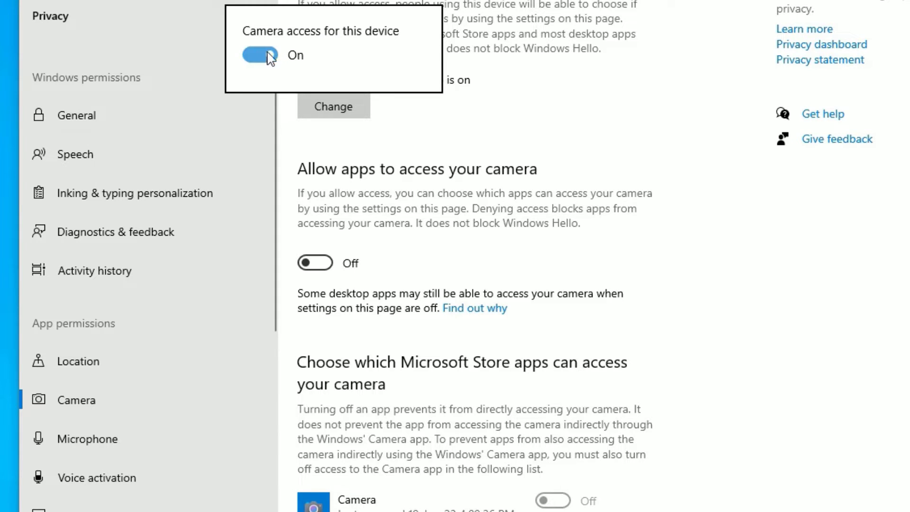
click(345, 138)
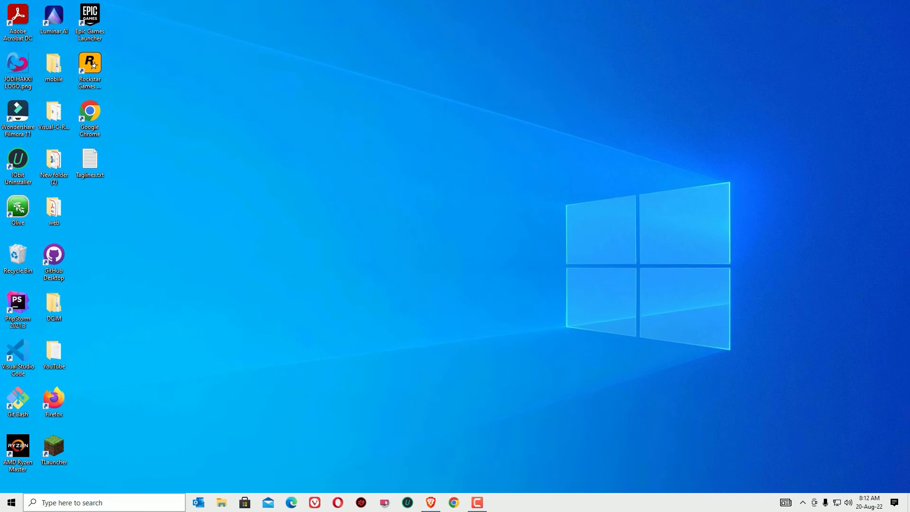
click(143, 506)
- Open the Camera app's App settings page from a 'camera' search
click(597, 236)
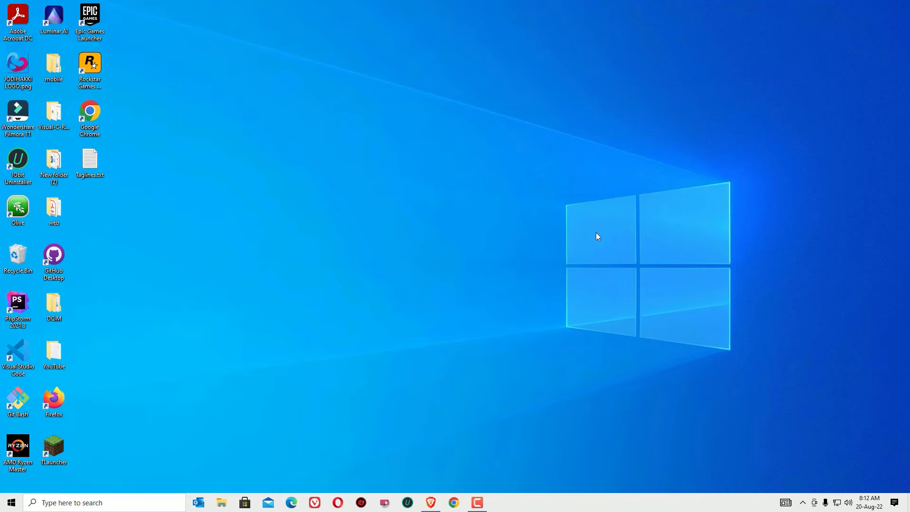
key(super+s)
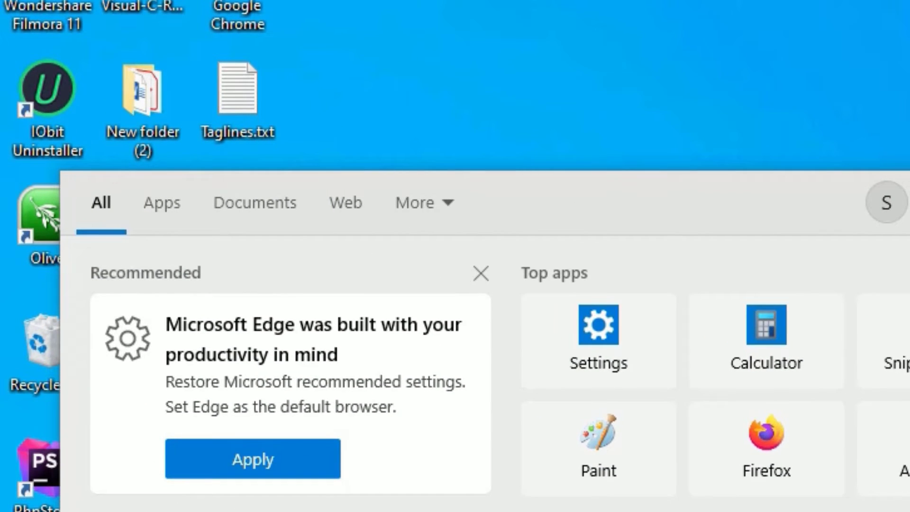
text(camera)
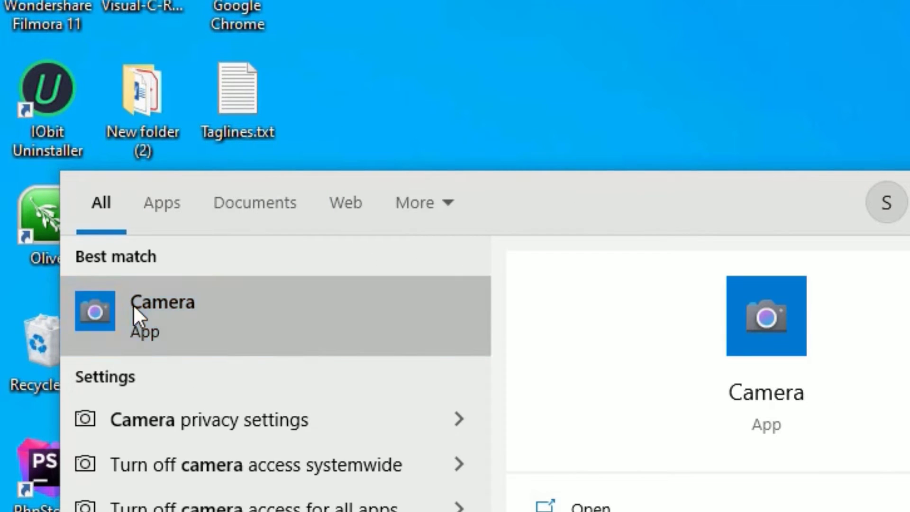
right_click(134, 304)
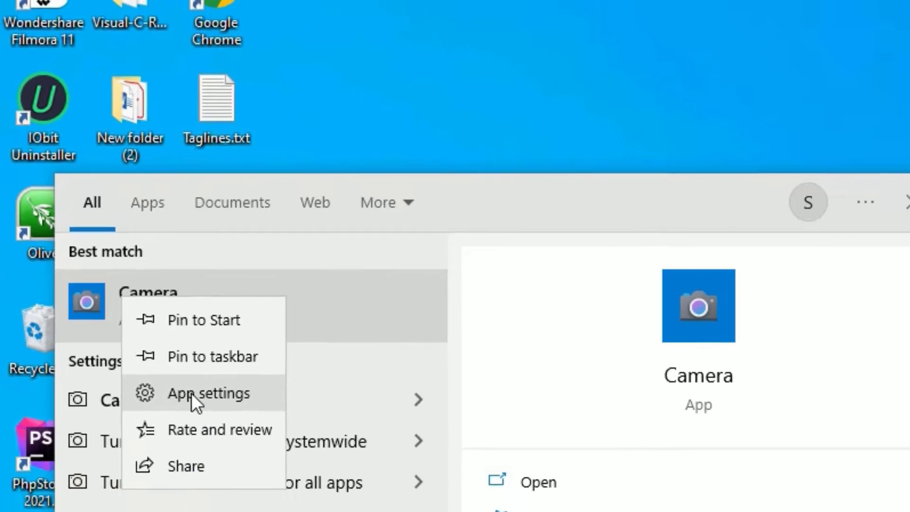
click(195, 397)
- Reset the Camera app, confirm deleting its data, and close the settings window
scroll(342, 270, down, 5)
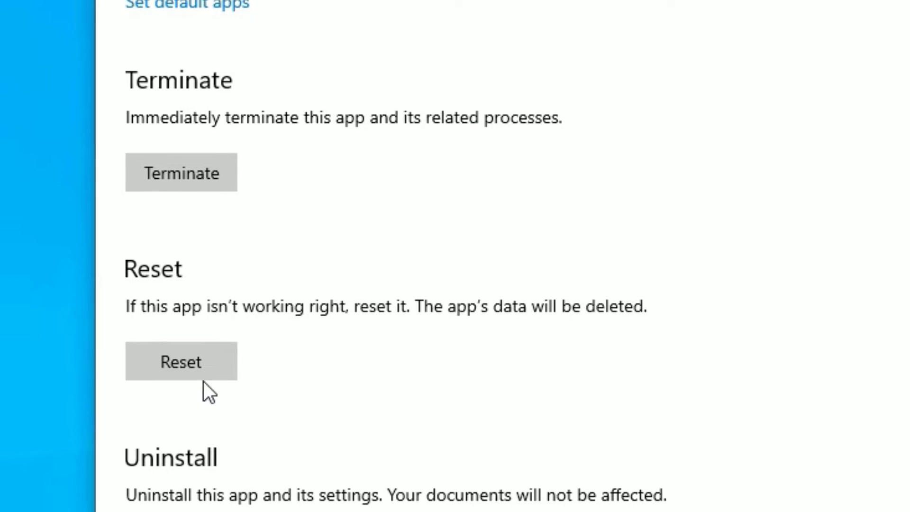
click(197, 374)
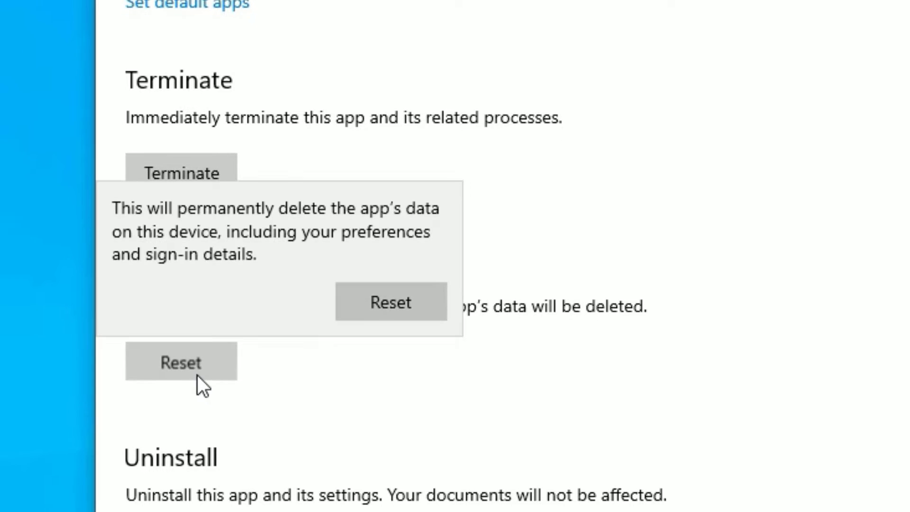
click(351, 308)
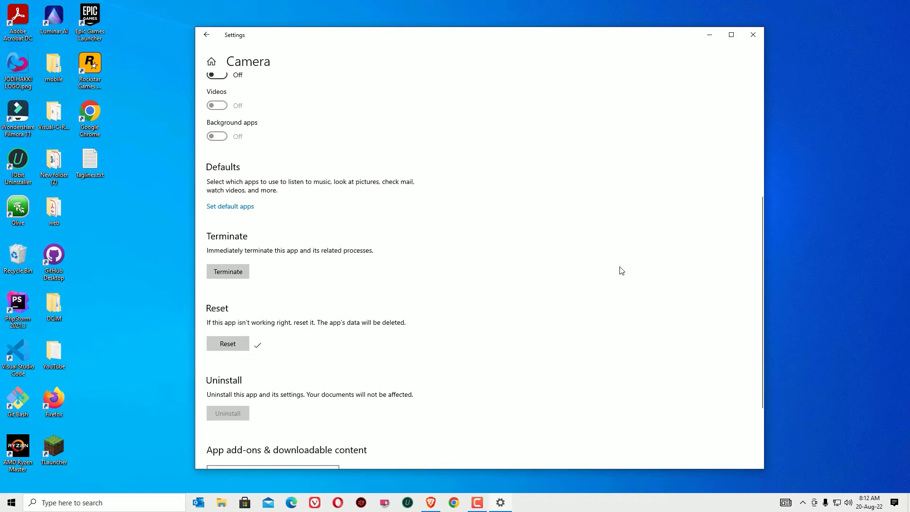
click(753, 35)
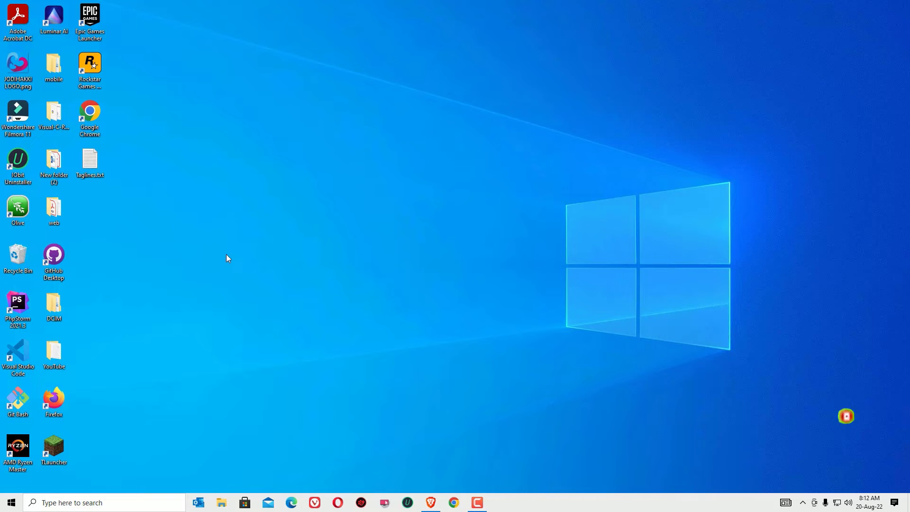
- Open Device Manager and expand the Cameras category
click(111, 509)
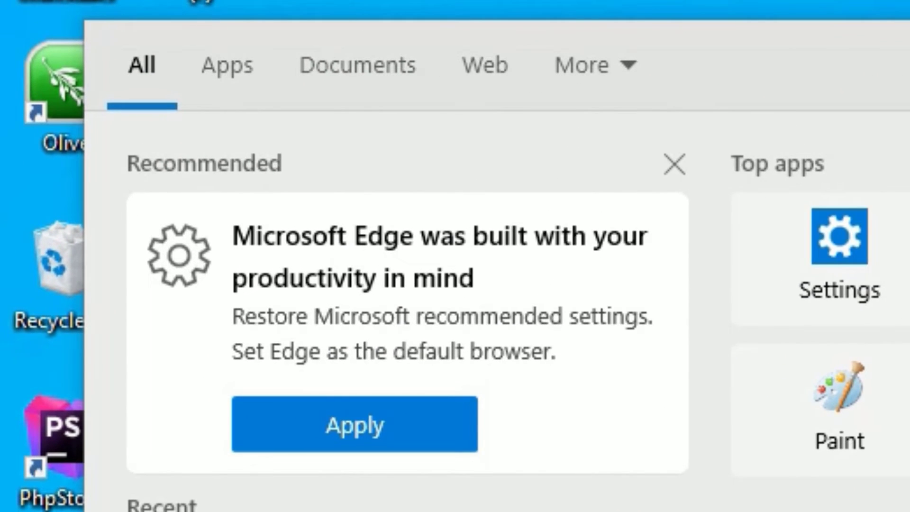
text(device ma)
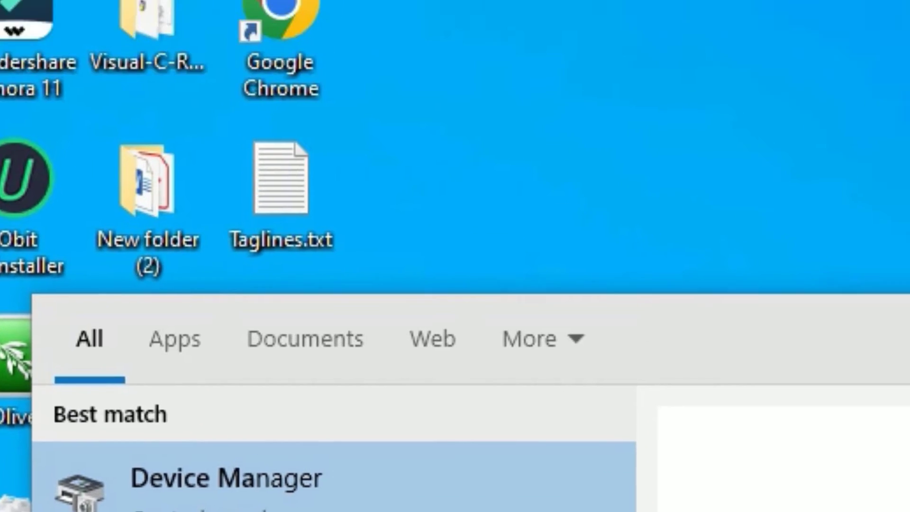
key(Return)
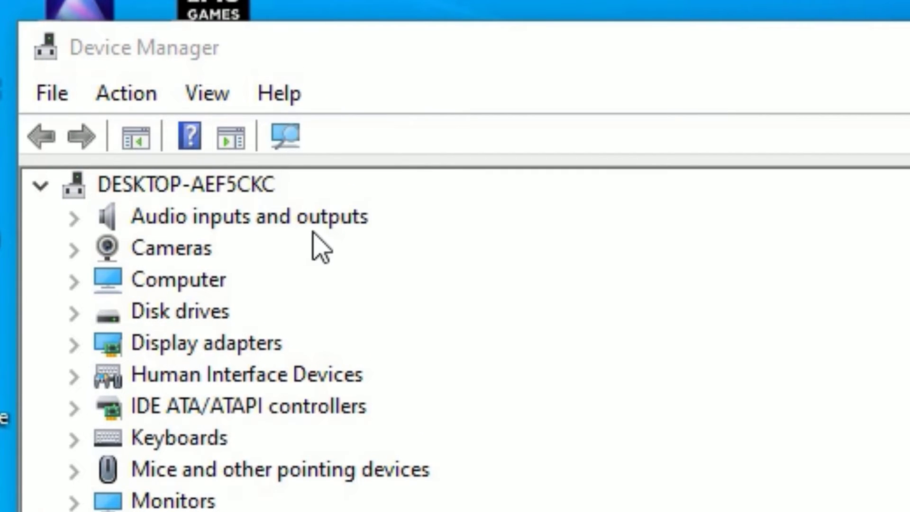
right_click(171, 258)
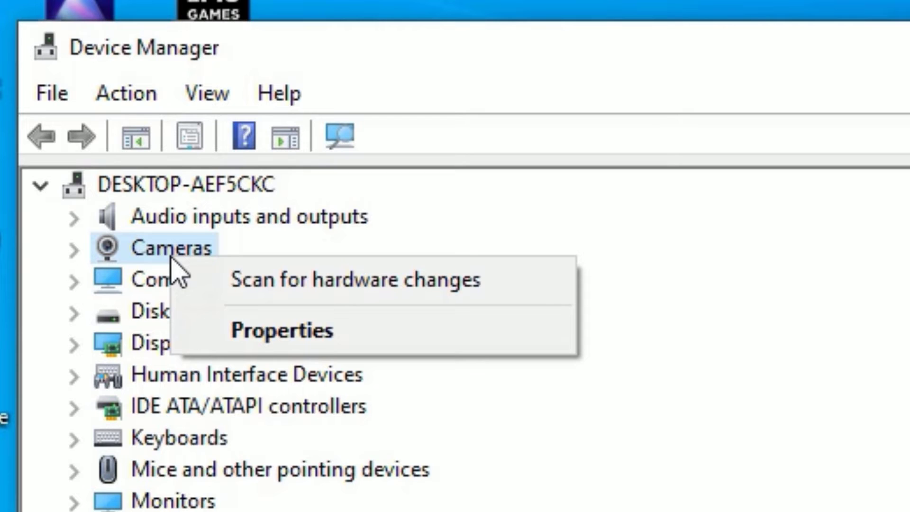
click(244, 289)
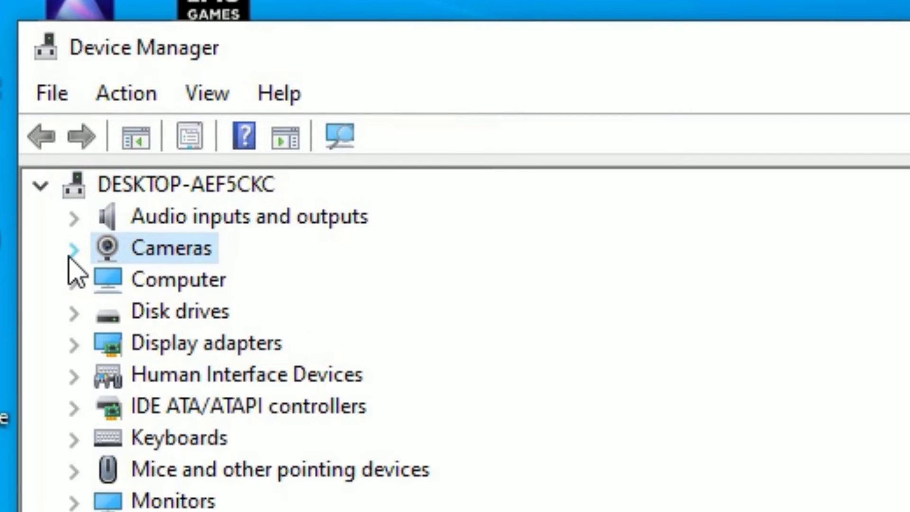
click(71, 251)
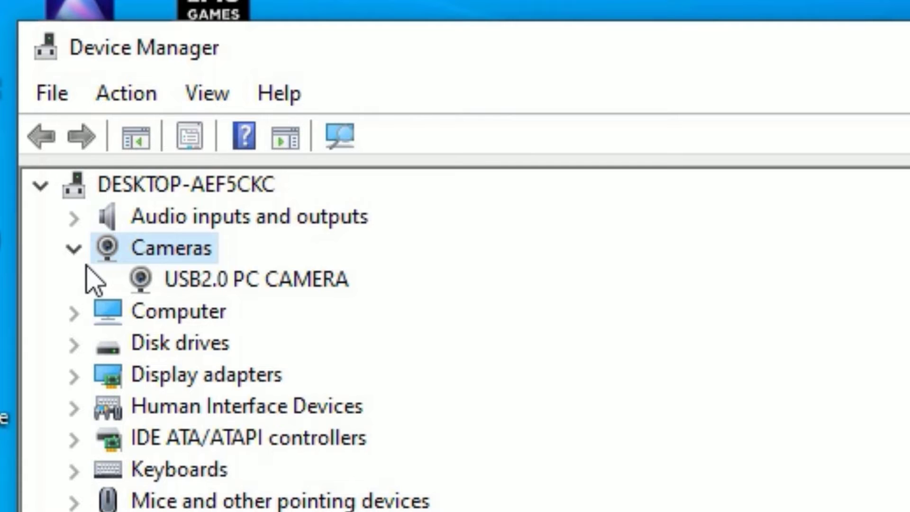
- Uninstall the USB2.0 PC CAMERA device from its Properties Driver tab
right_click(179, 293)
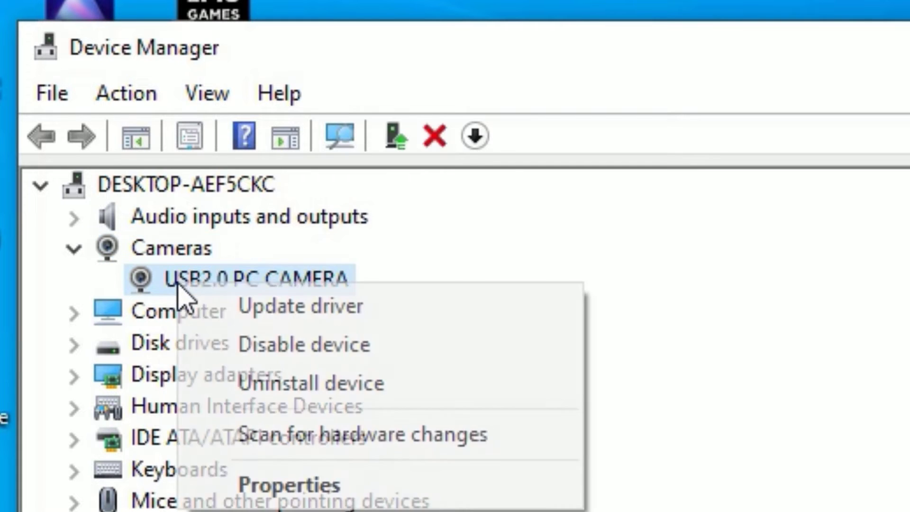
click(294, 486)
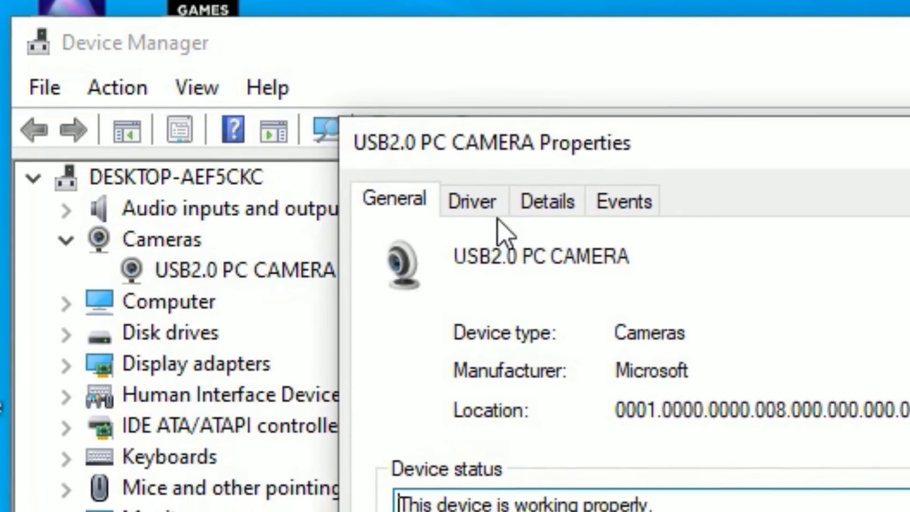
click(483, 206)
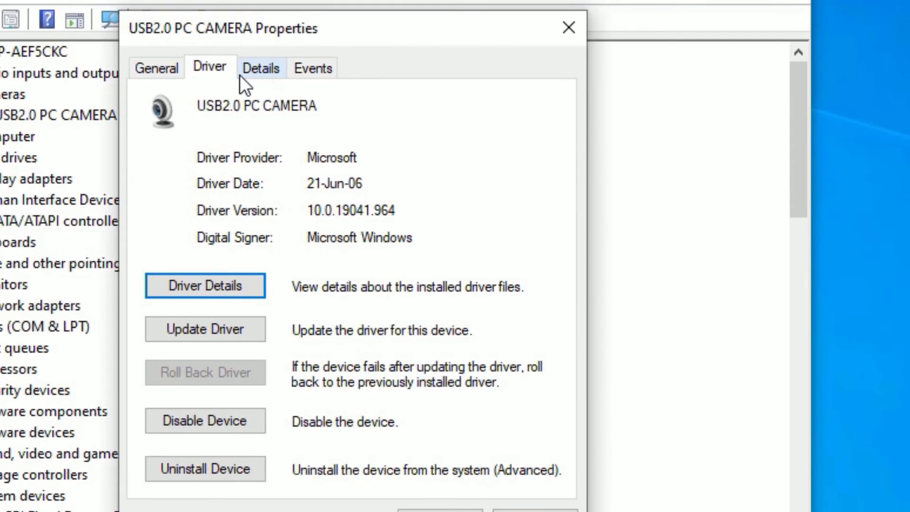
click(201, 474)
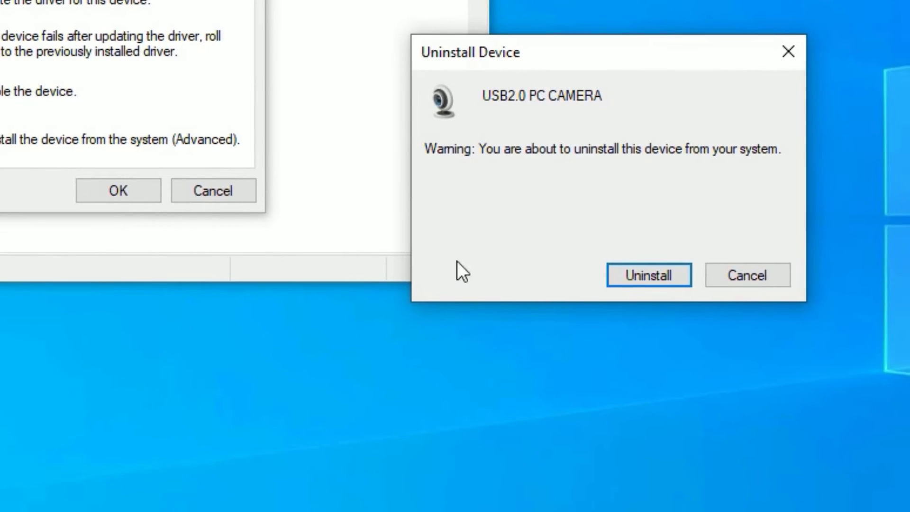
click(615, 274)
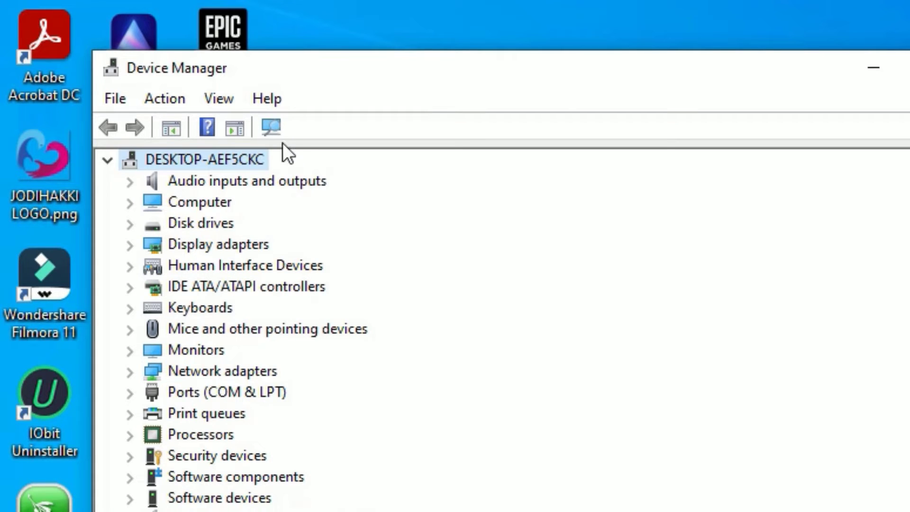
- Scan for hardware changes, check USB2.0 PC CAMERA is back under Cameras, then open Start
click(261, 128)
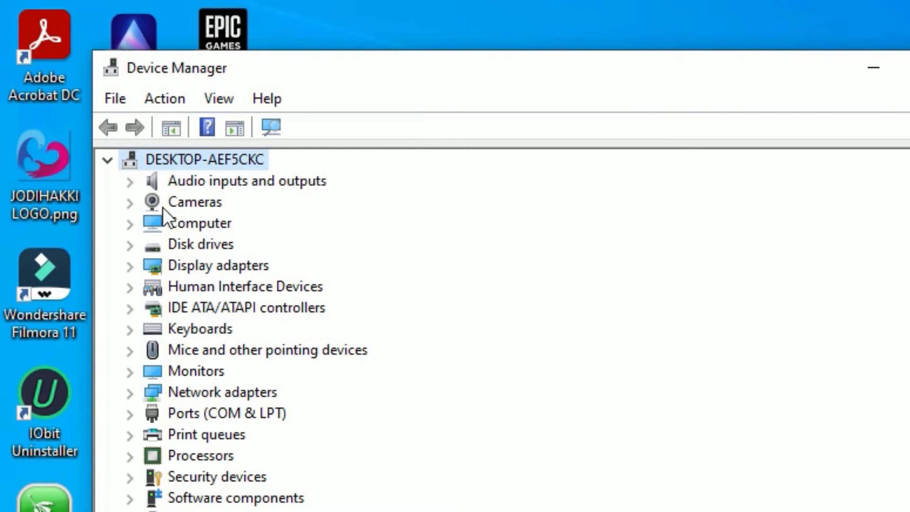
click(137, 204)
click(192, 204)
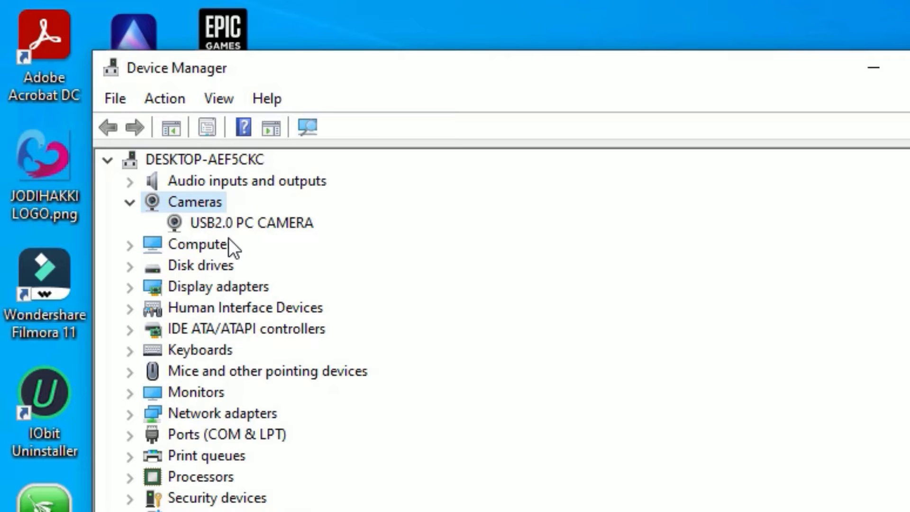
key(super)
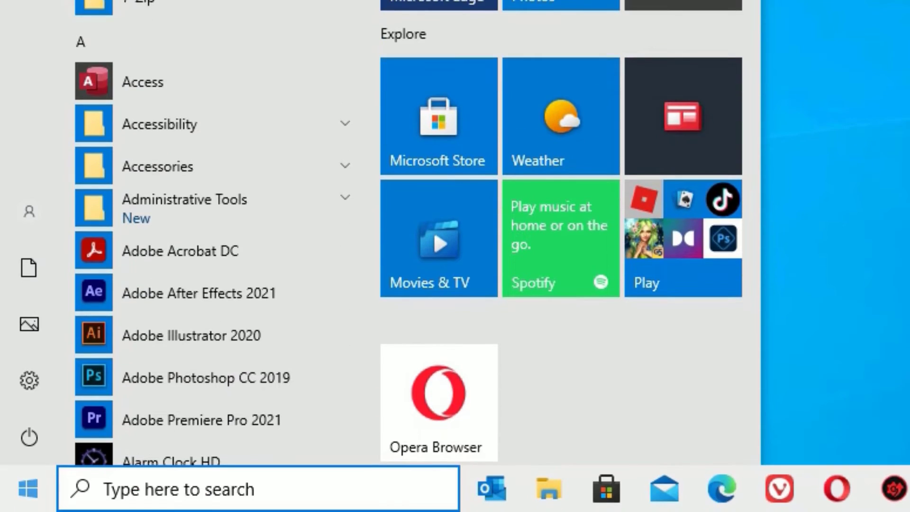
- Launch Camera, allow apps camera access so the live feed shows, then close Camera
text(camr)
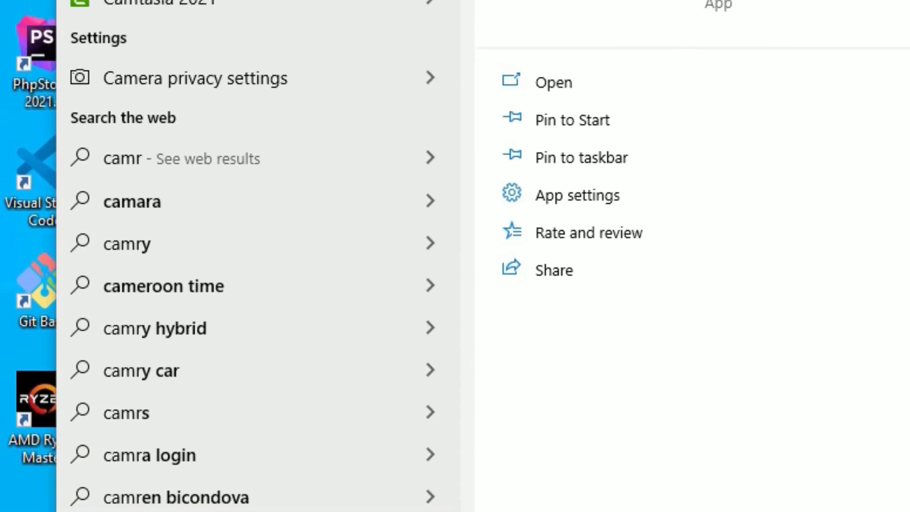
key(Return)
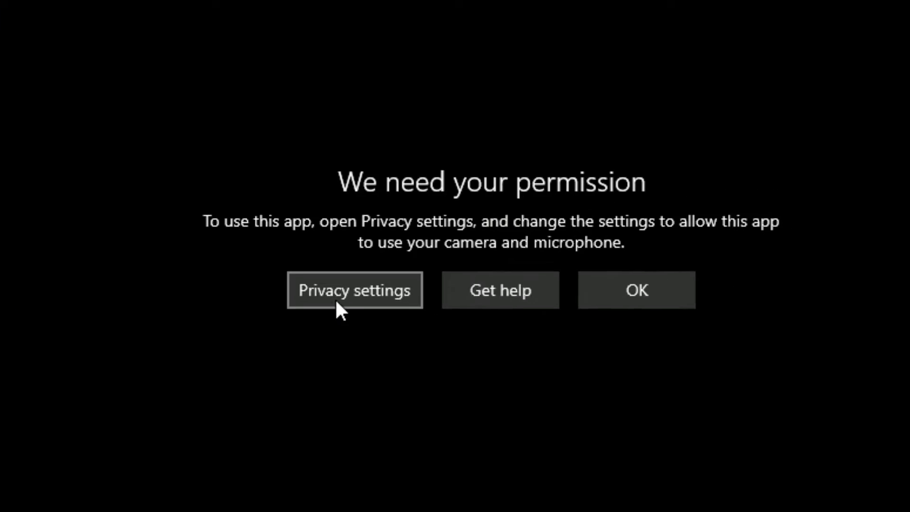
click(337, 298)
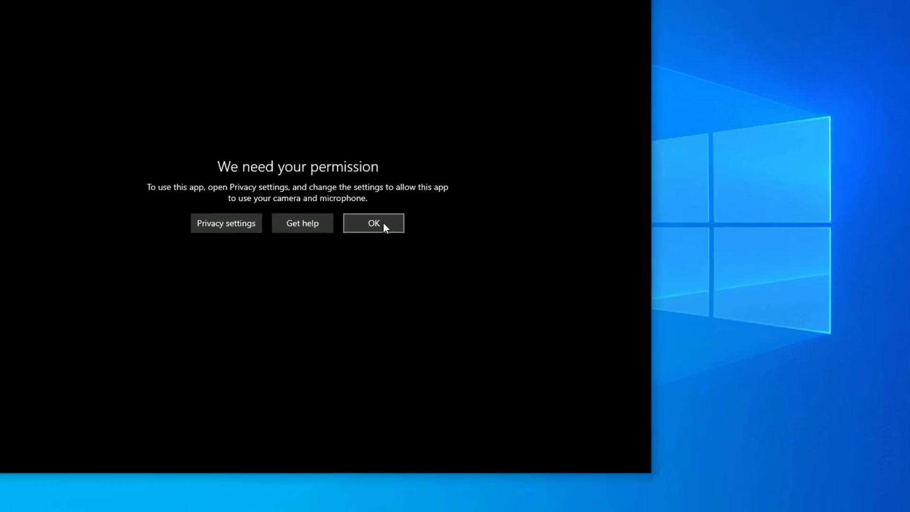
click(384, 224)
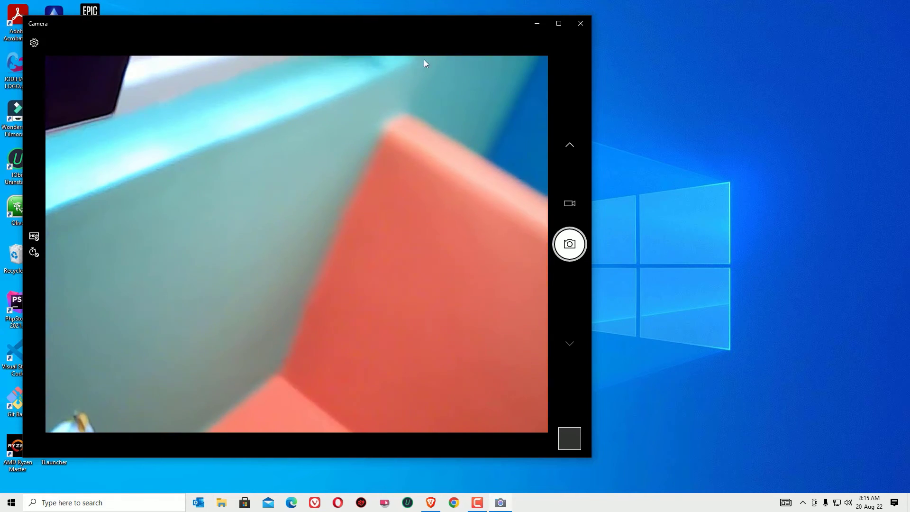
click(581, 24)
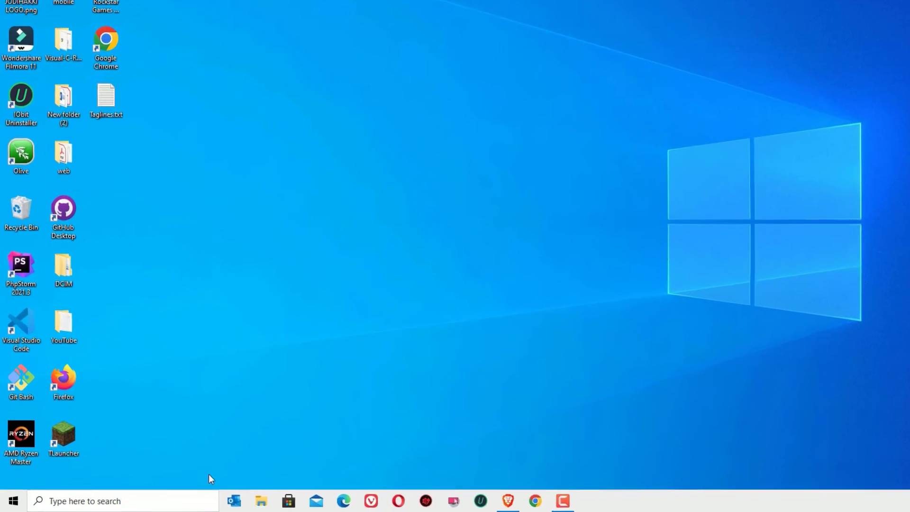
- Open Settings and go to Troubleshoot settings via a 'troub' search
click(152, 508)
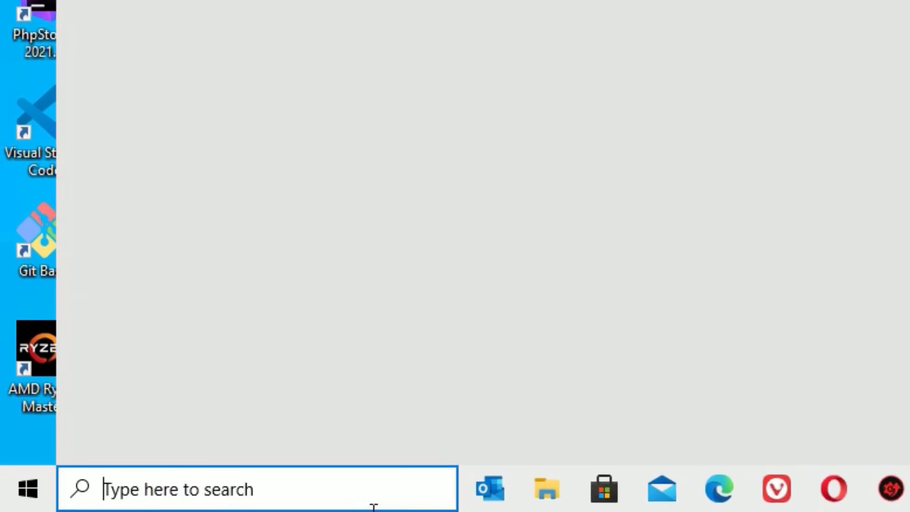
text(settings)
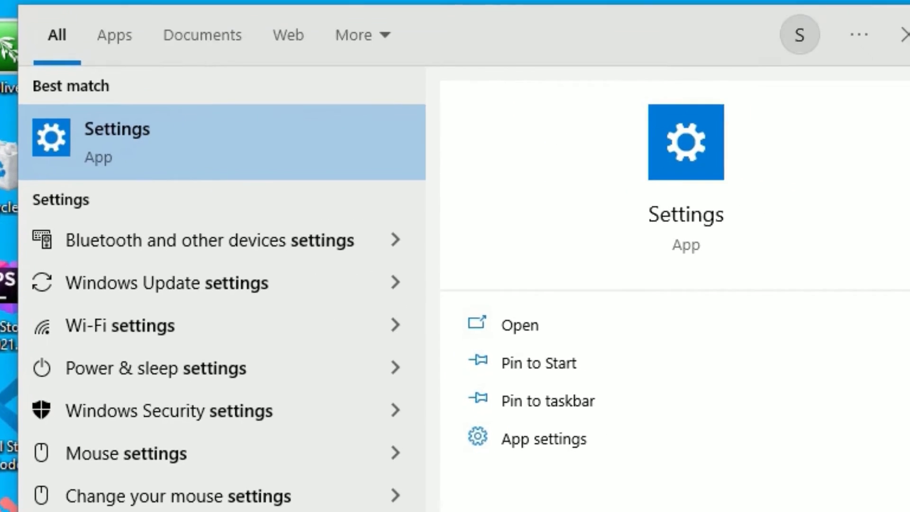
key(Return)
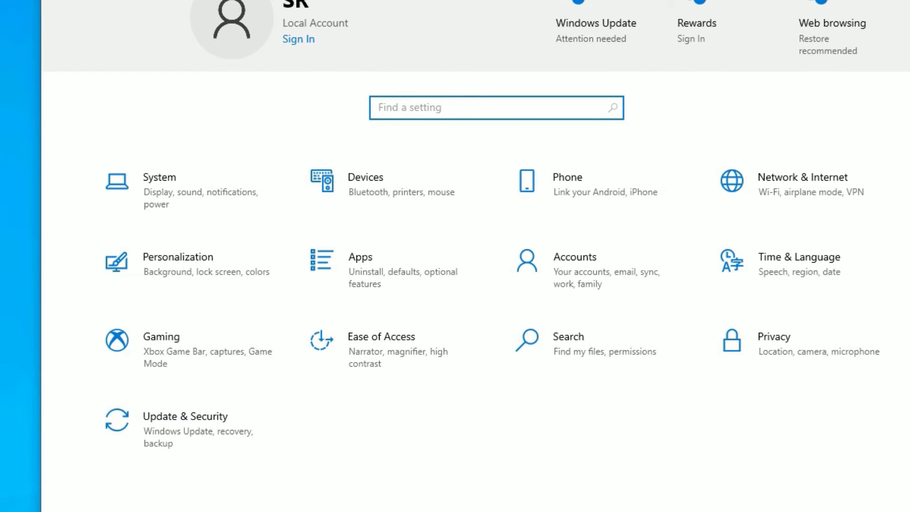
text(troub)
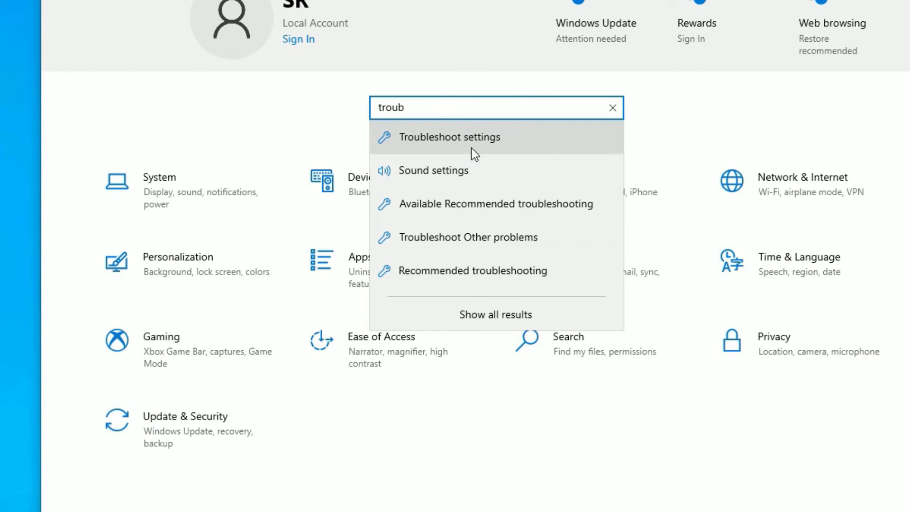
click(457, 136)
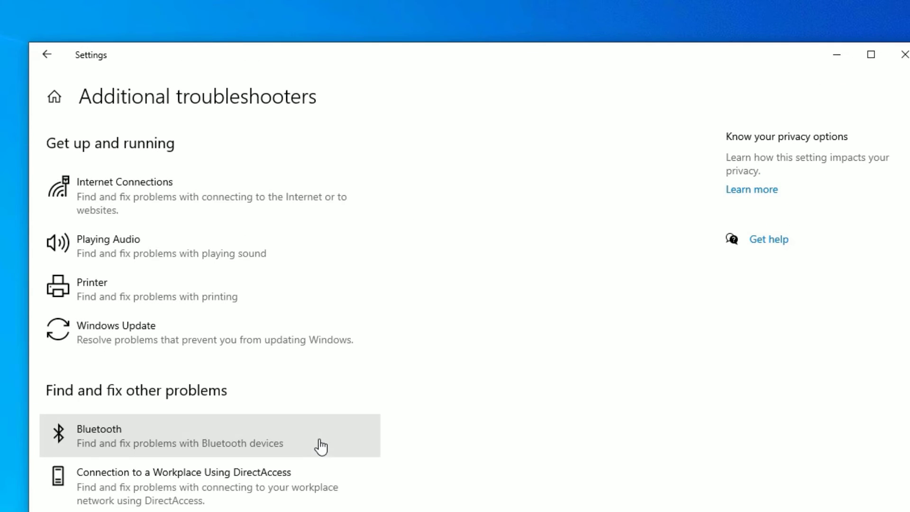
- Run the Windows Store Apps troubleshooter to completion, close its results, and close Settings
scroll(236, 409, down, 10)
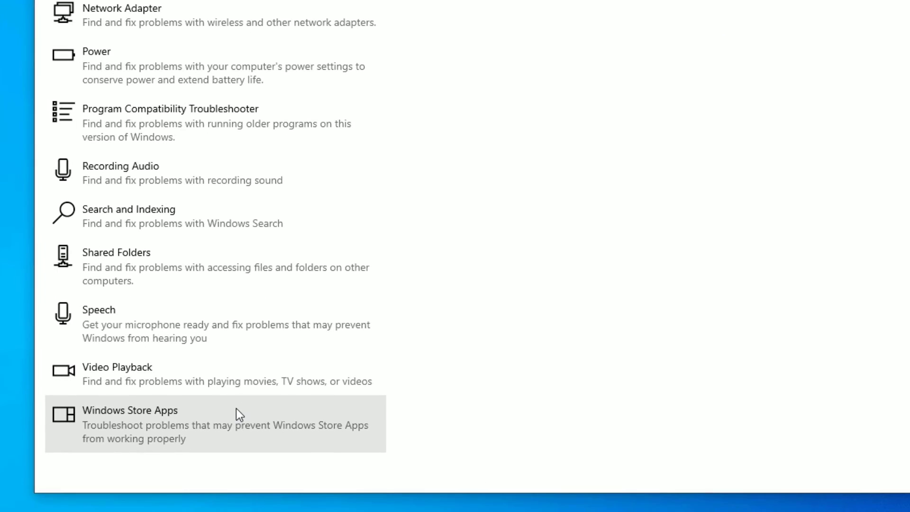
click(135, 419)
scroll(303, 421, down, 1)
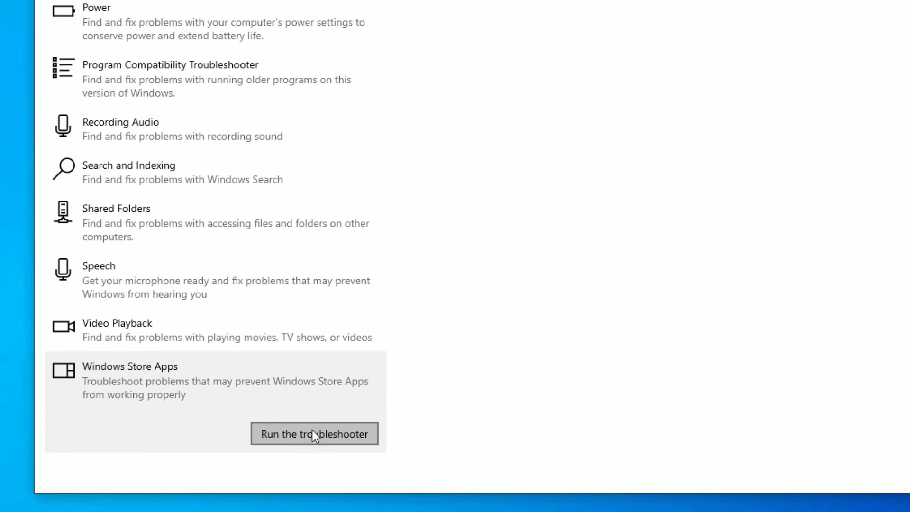
click(272, 434)
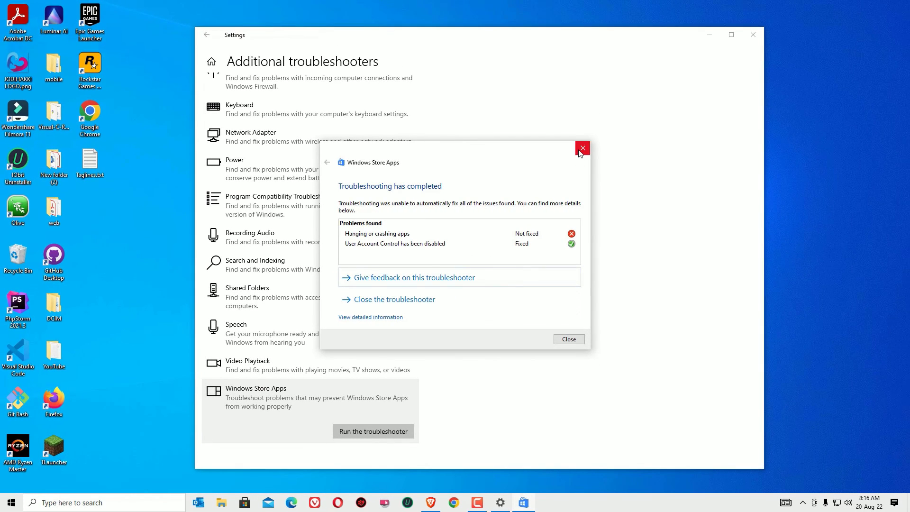
click(583, 148)
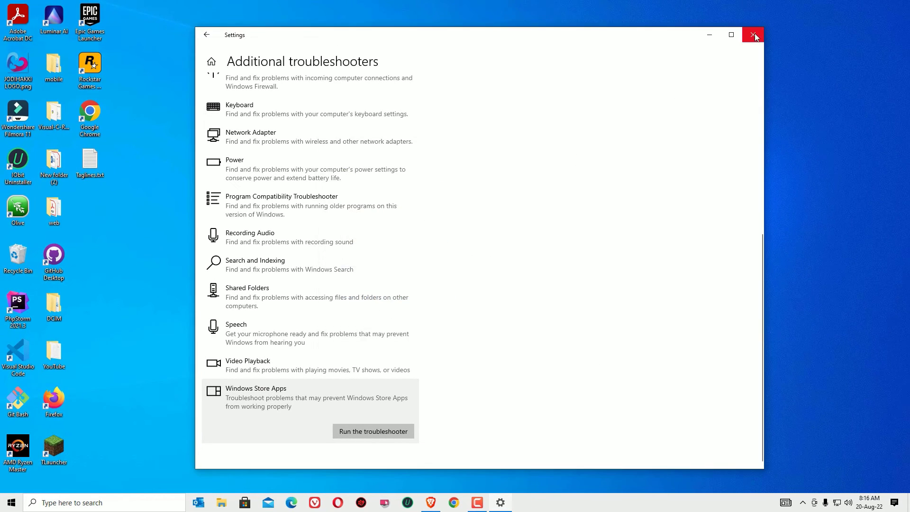
click(752, 35)
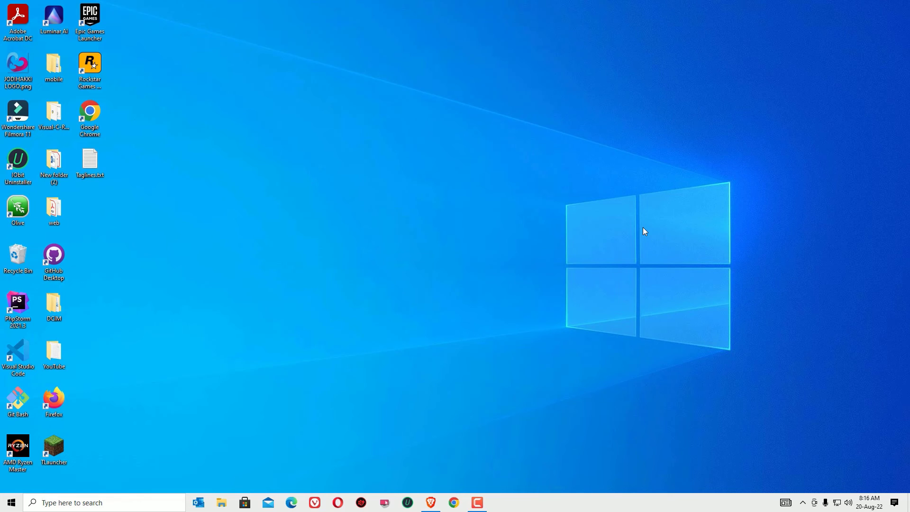